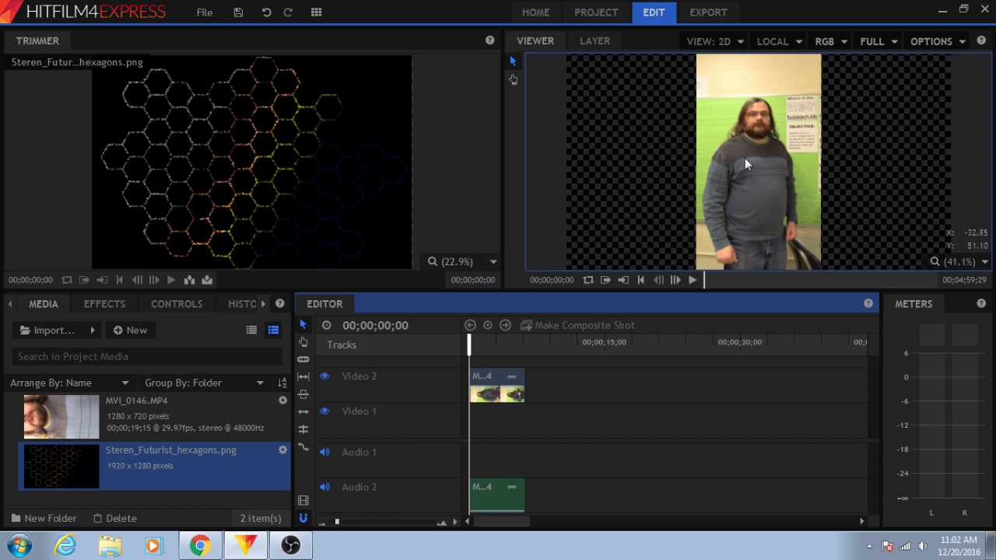
- Preview the clip's first seconds, then select the upright video and shift it up and right
left_click_drag(473, 346, 502, 335)
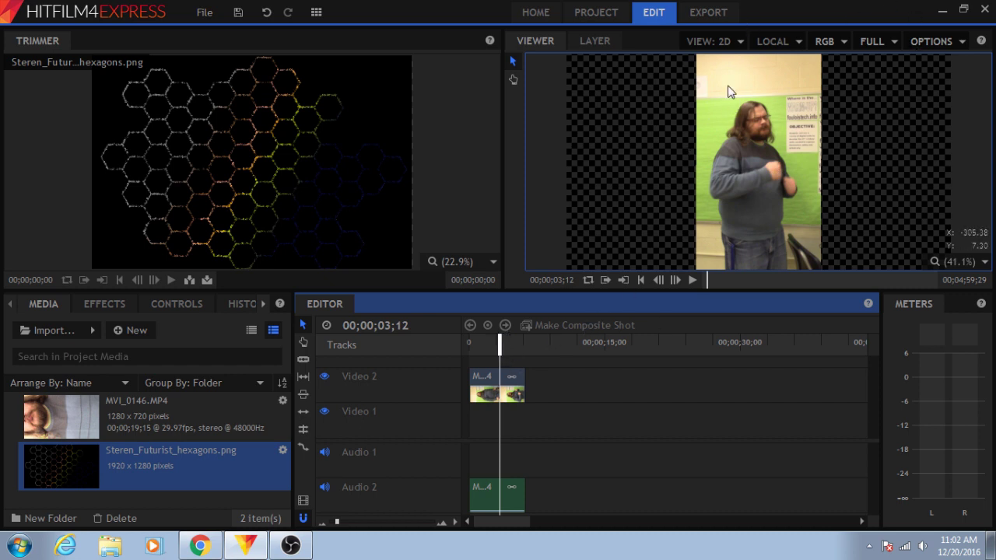
mouse_move(496, 345)
left_mouse_down()
mouse_move(520, 347)
mouse_move(501, 346)
left_mouse_up()
left_click(740, 146)
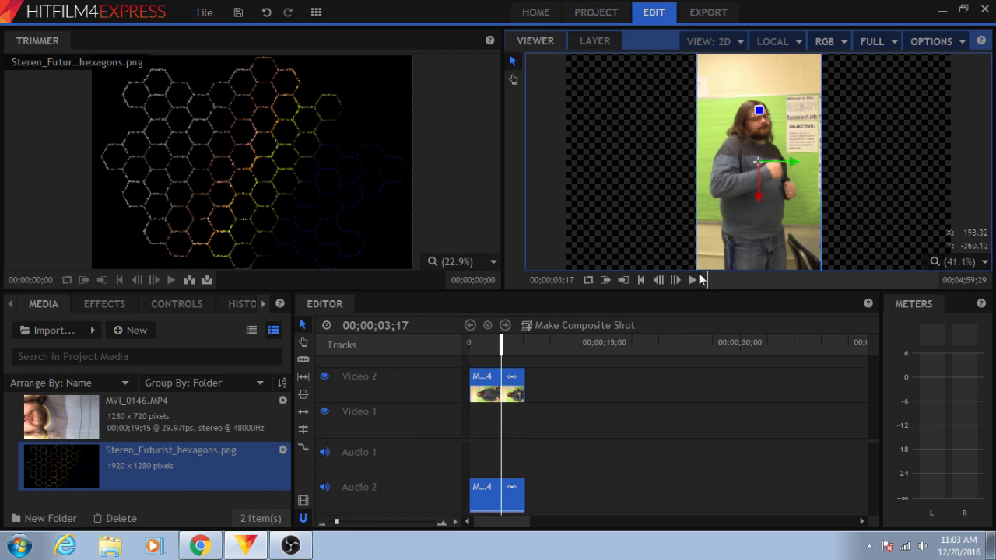
left_click_drag(732, 239, 753, 203)
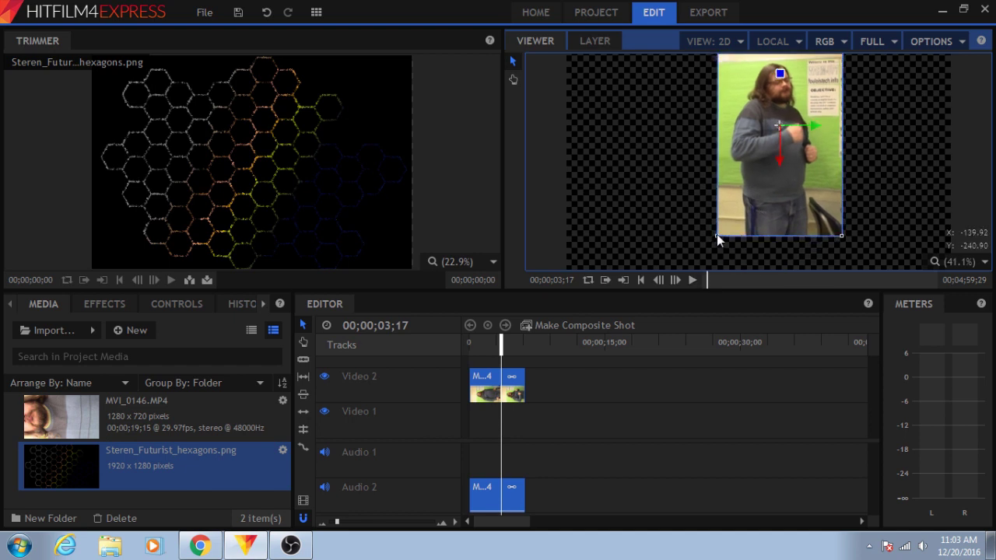
- Scale the video to the frame's full height and place Steren_Futurist_hexagons.png on Video 1 beneath it
mouse_move(715, 236)
left_mouse_down()
mouse_move(692, 266)
mouse_move(705, 227)
mouse_move(694, 242)
mouse_move(726, 235)
mouse_move(714, 192)
mouse_move(703, 237)
mouse_move(658, 169)
mouse_move(639, 199)
mouse_move(618, 177)
mouse_move(609, 195)
mouse_move(751, 241)
mouse_move(727, 235)
left_mouse_up()
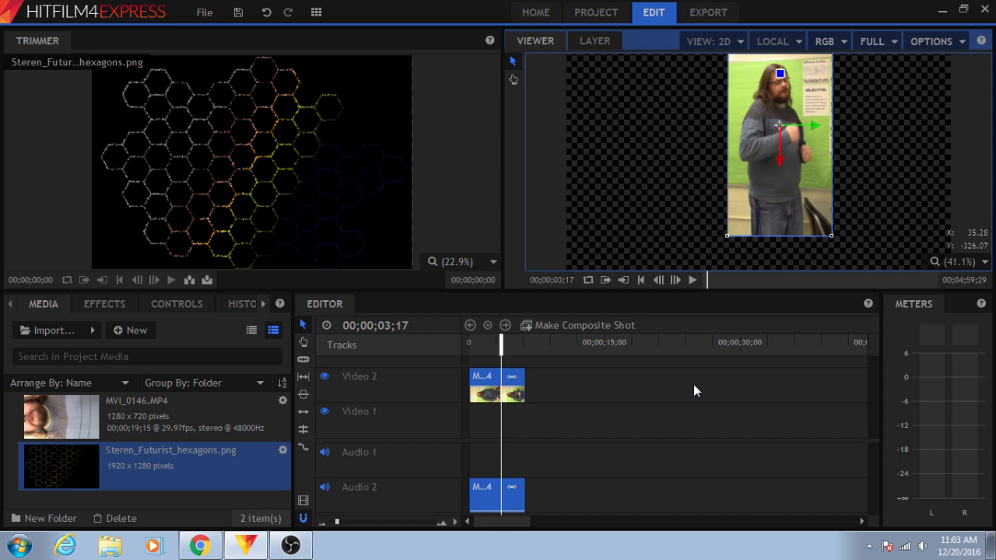
key("ctrl+z")
mouse_move(718, 234)
left_mouse_down()
mouse_move(691, 264)
mouse_move(722, 245)
mouse_move(715, 239)
left_mouse_up()
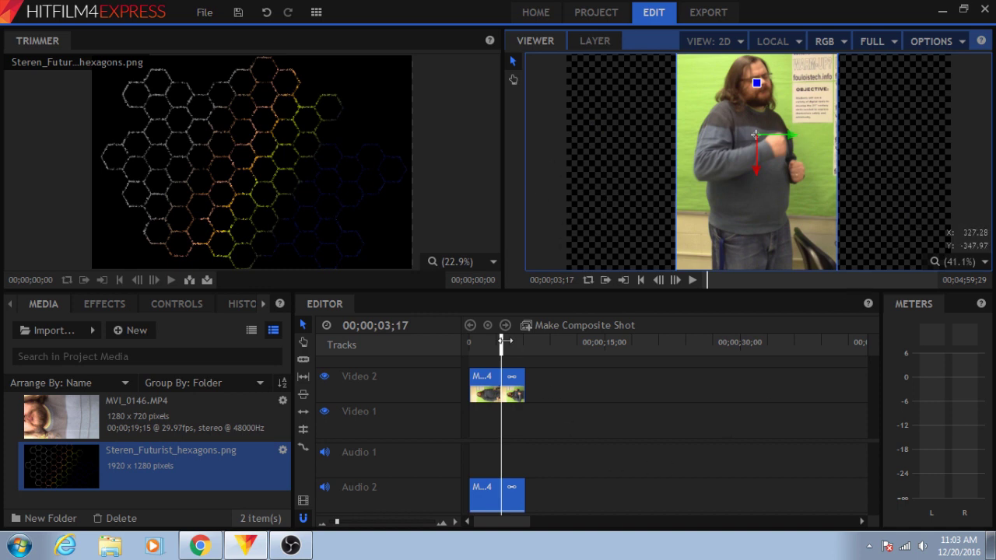
left_click_drag(500, 342, 468, 342)
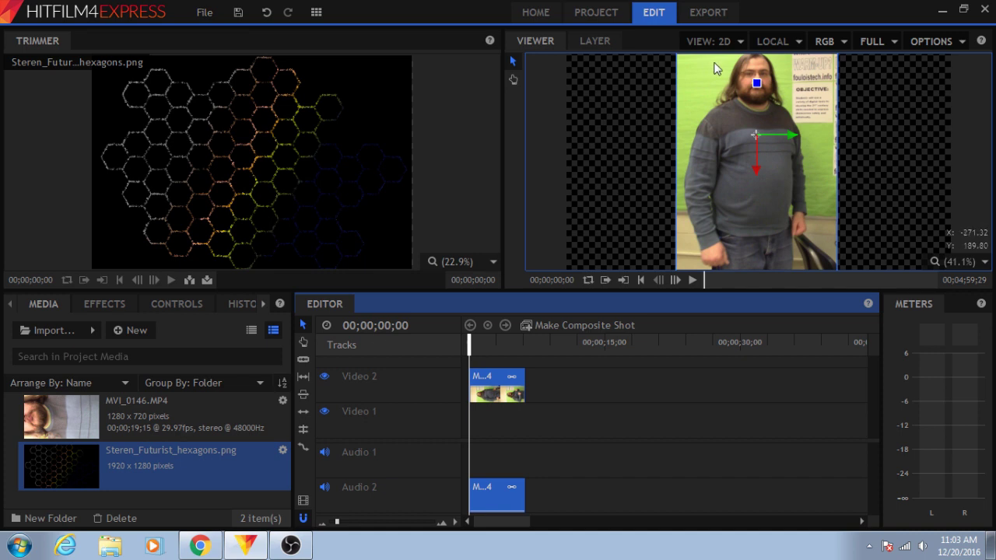
left_click_drag(64, 472, 525, 420)
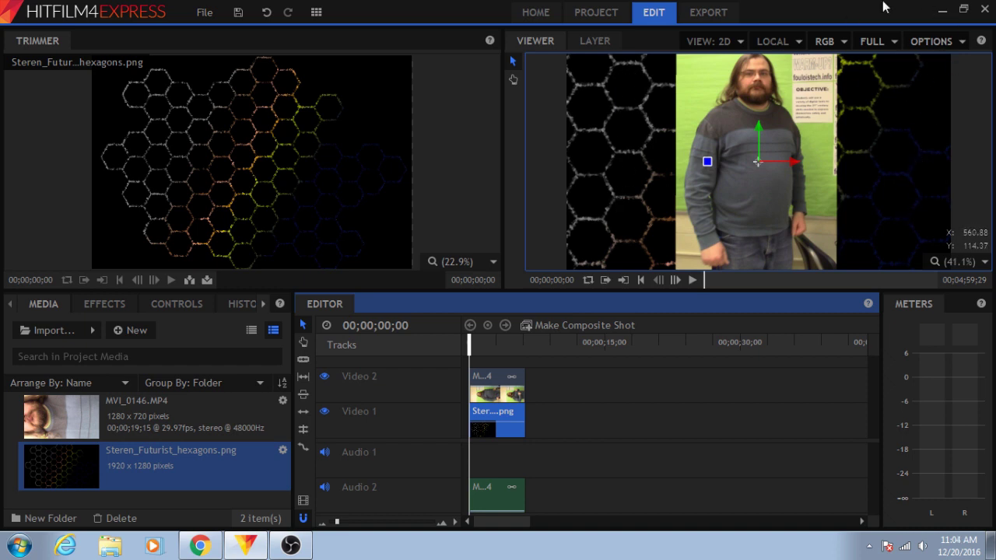
- Fit the hexagons image to the frame, then to the frame width
right_click(504, 409)
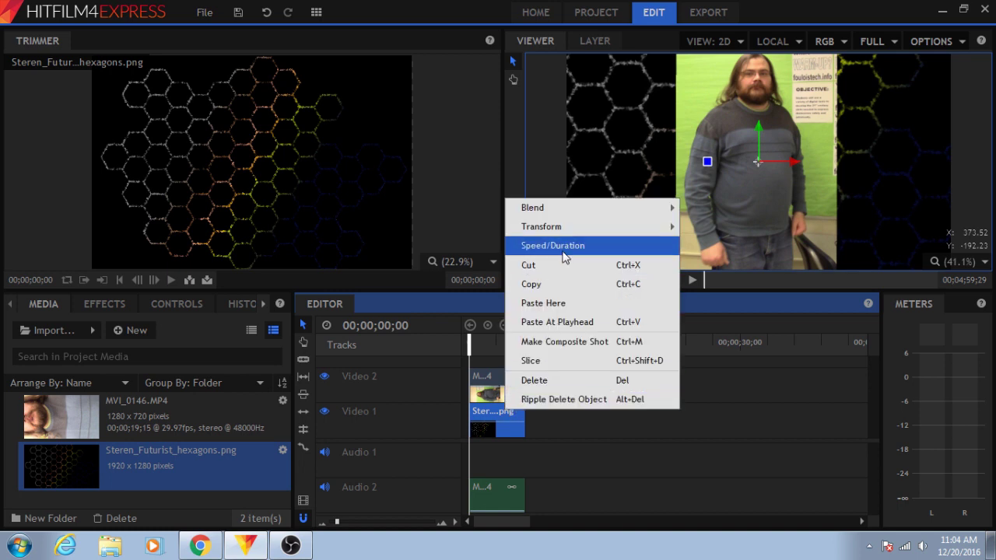
mouse_move(565, 229)
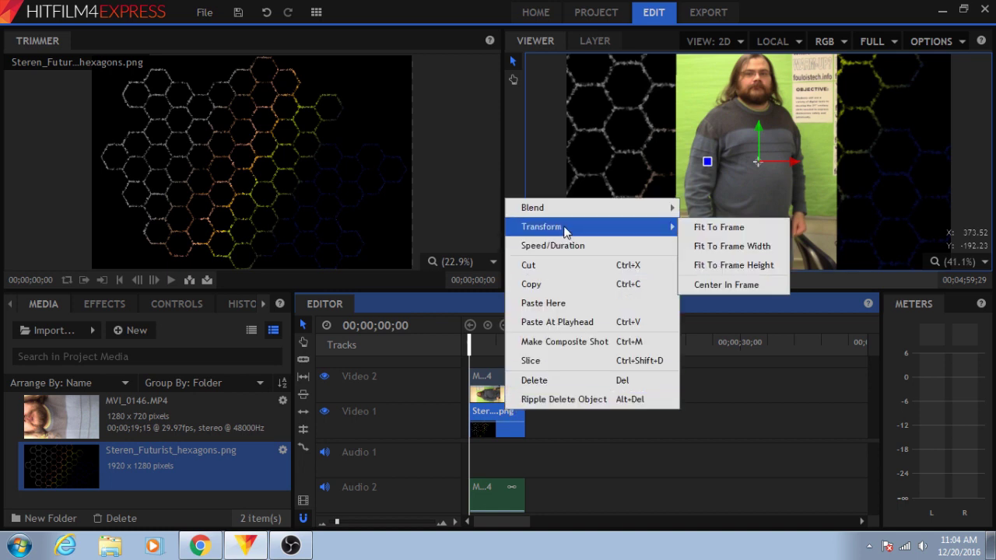
left_click(698, 228)
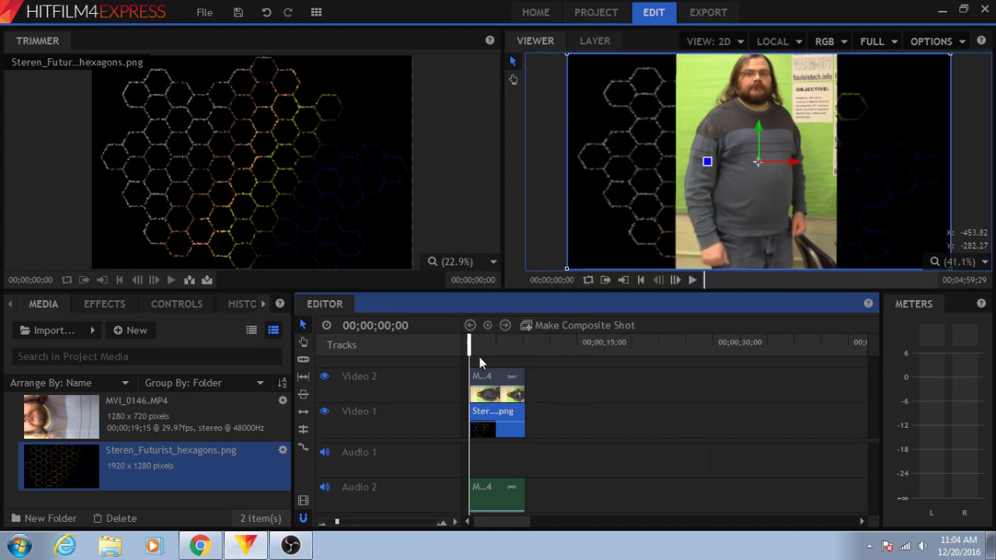
right_click(510, 420)
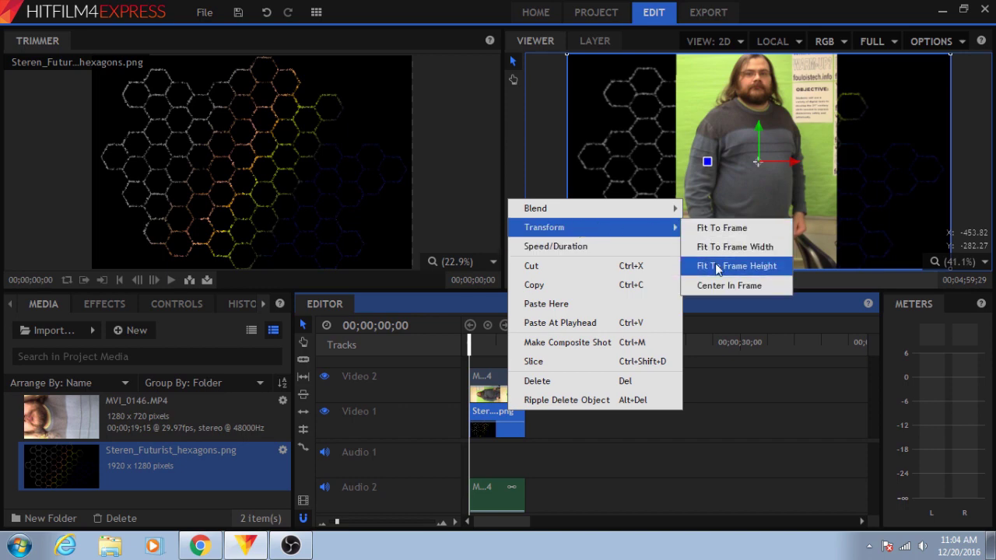
left_click(713, 249)
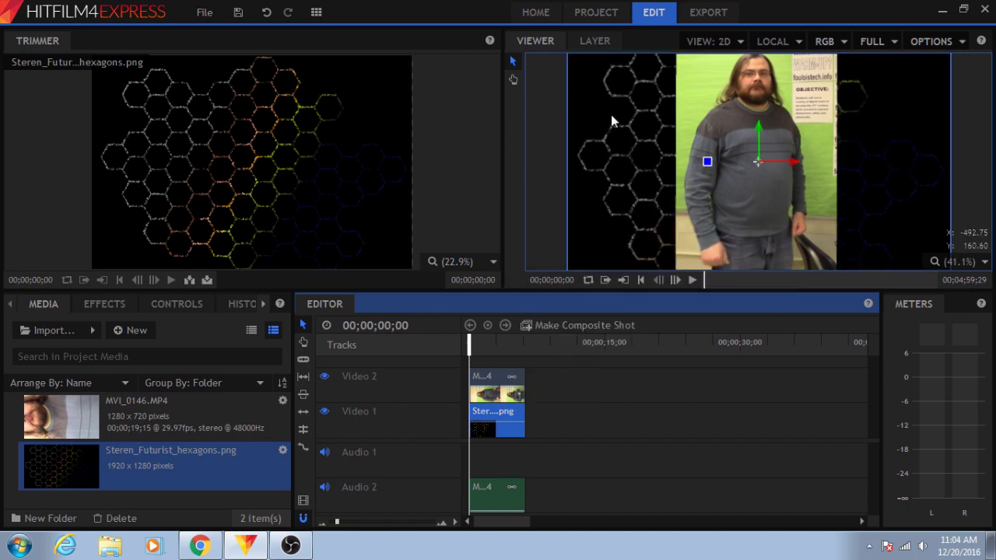
- Nudge the upright video slightly and delete the hexagons clip from Video 1
left_click(809, 68)
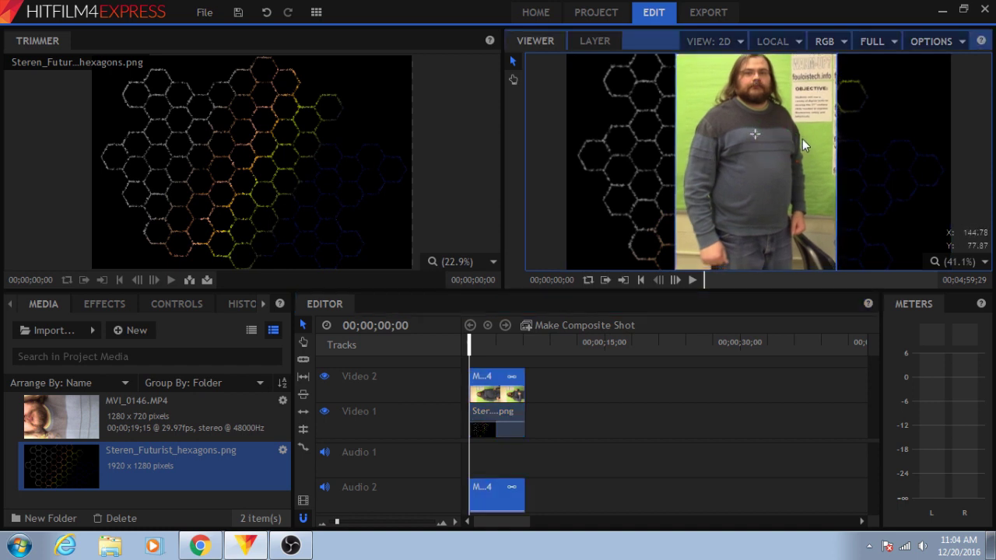
left_click_drag(802, 139, 802, 145)
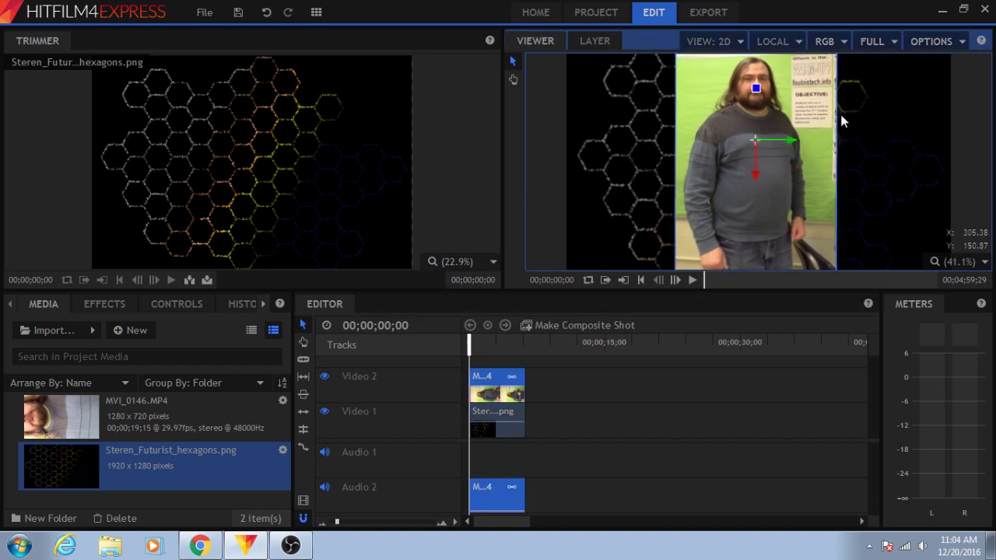
left_click(484, 427)
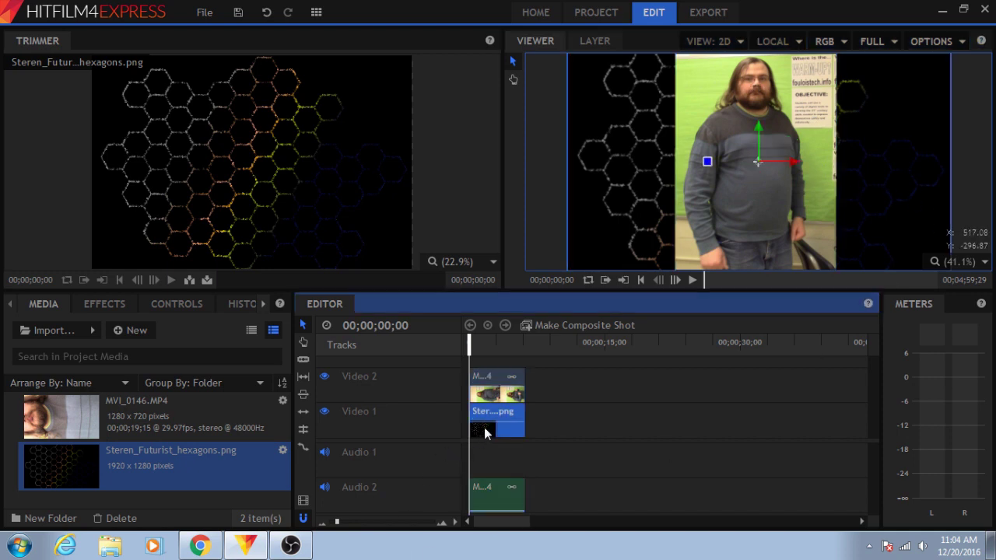
key("Delete")
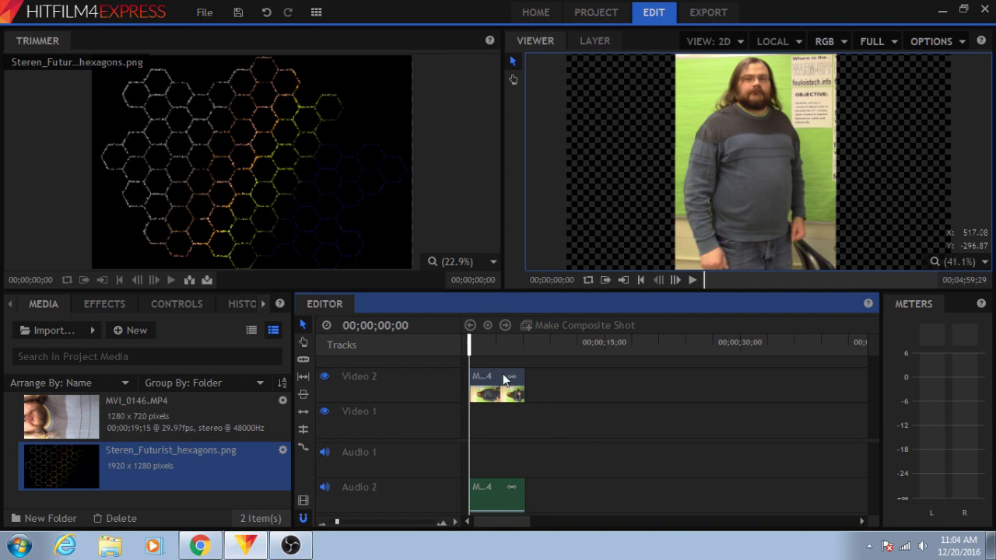
- Copy the MVI_0146.MP4 video clip
left_click(498, 341)
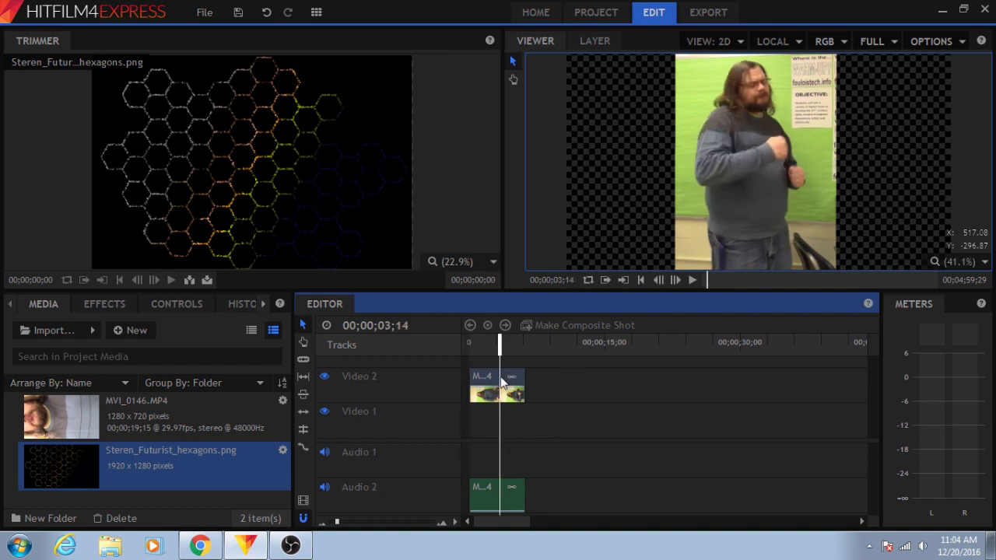
left_click(489, 376)
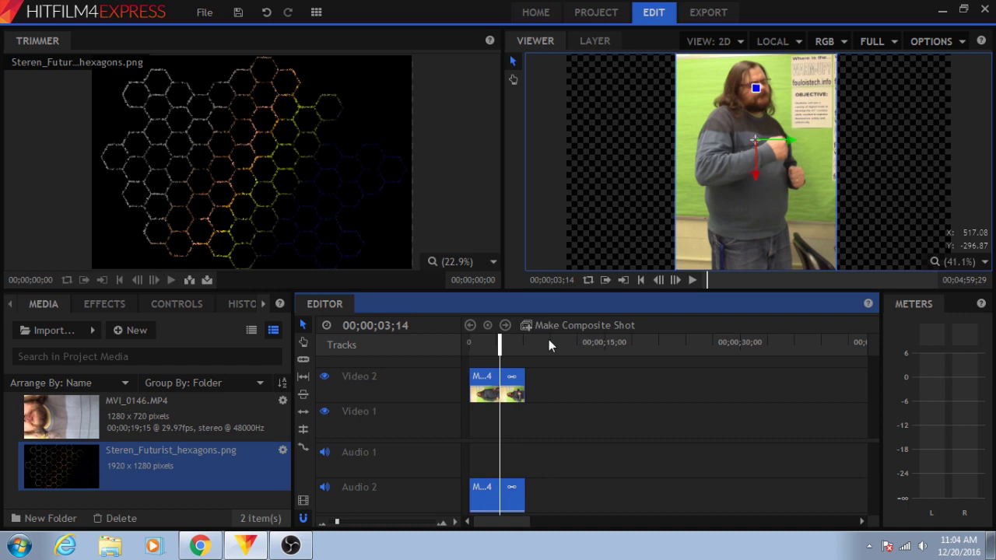
right_click(487, 378)
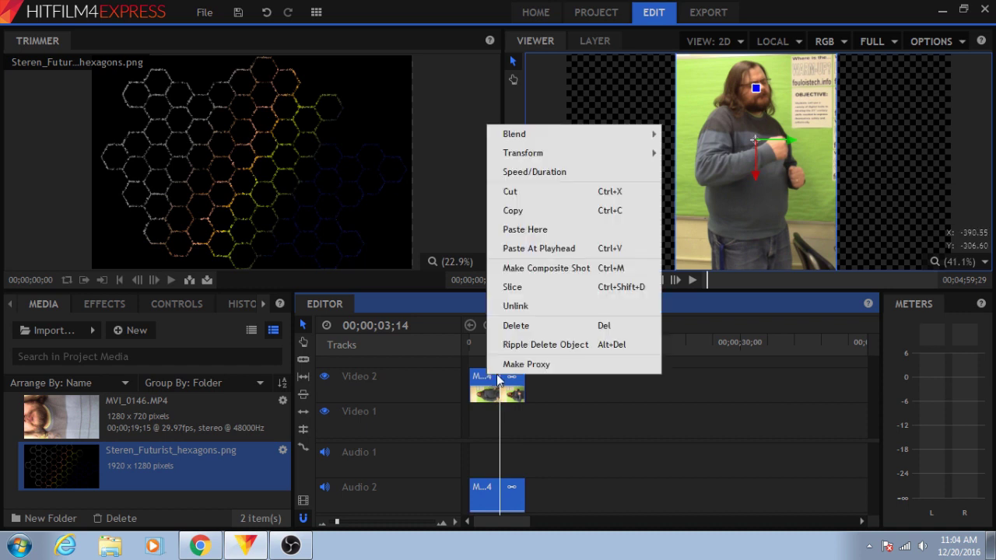
left_click(550, 211)
- Paste the copy past the clip's end and move it to Video 1 starting at 0
left_click(539, 343)
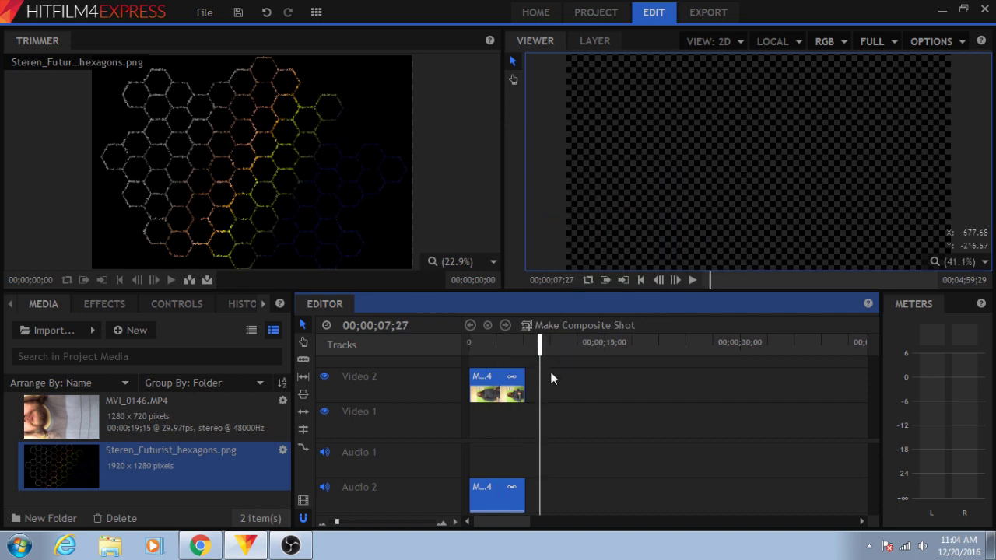
right_click(550, 375)
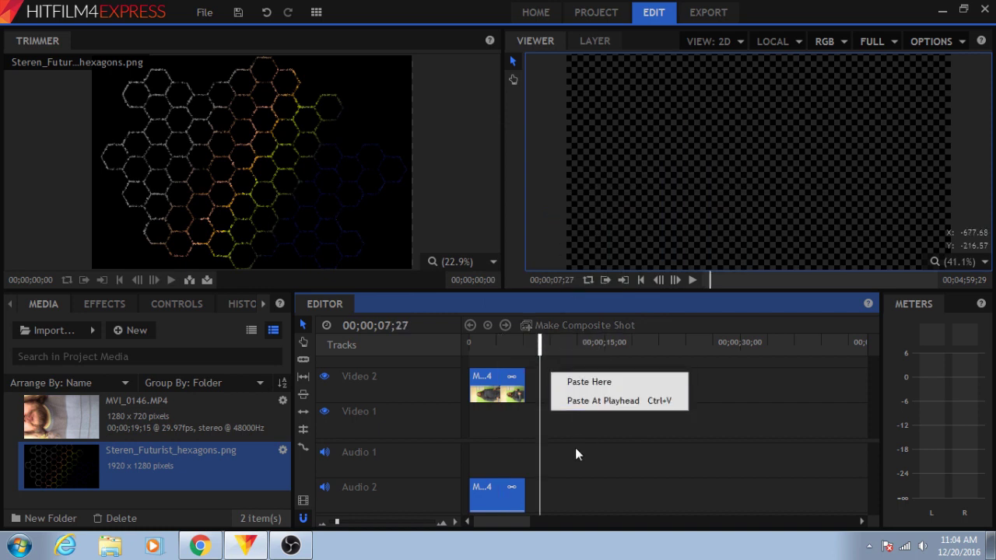
left_click(595, 397)
left_click_drag(569, 377, 480, 422)
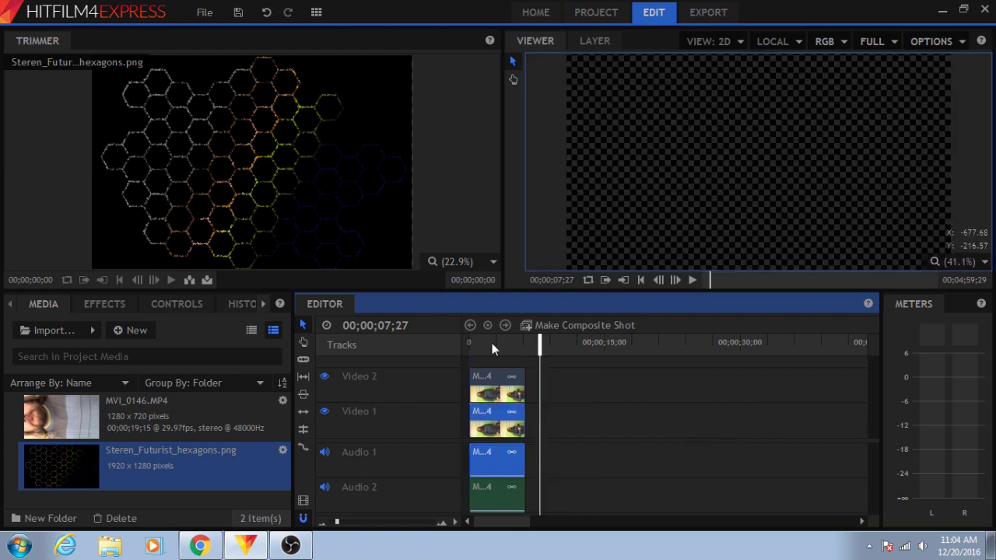
mouse_move(491, 343)
left_mouse_down()
mouse_move(473, 343)
mouse_move(493, 343)
left_mouse_up()
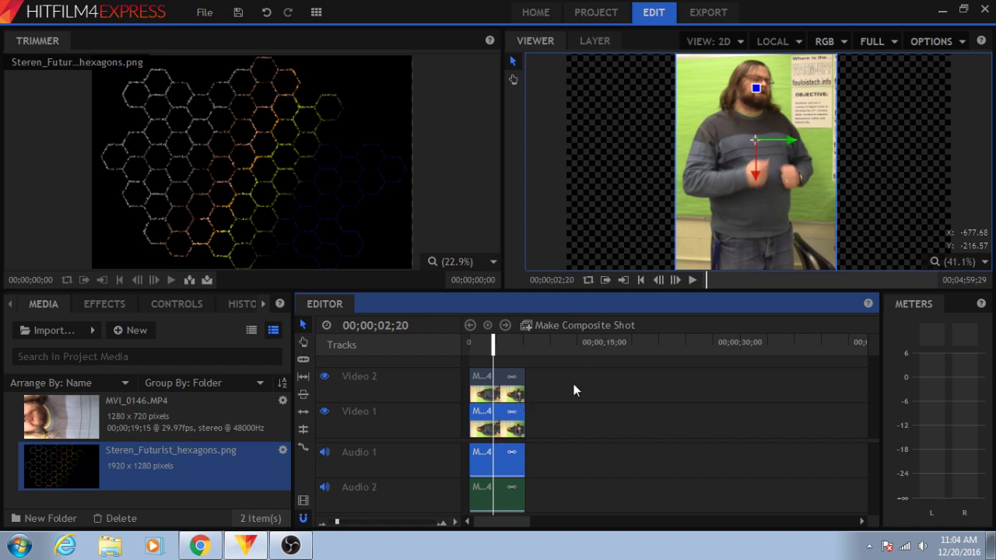
- Enlarge the Video 2 clip to fill the frame and position it so the face shows
left_click(494, 385)
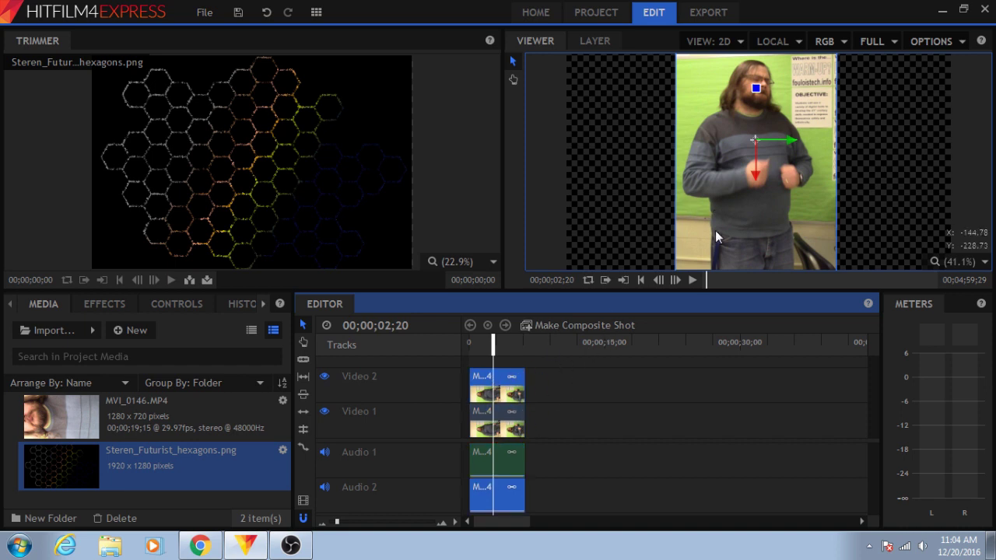
left_click_drag(715, 231, 725, 191)
left_click_drag(692, 236, 652, 261)
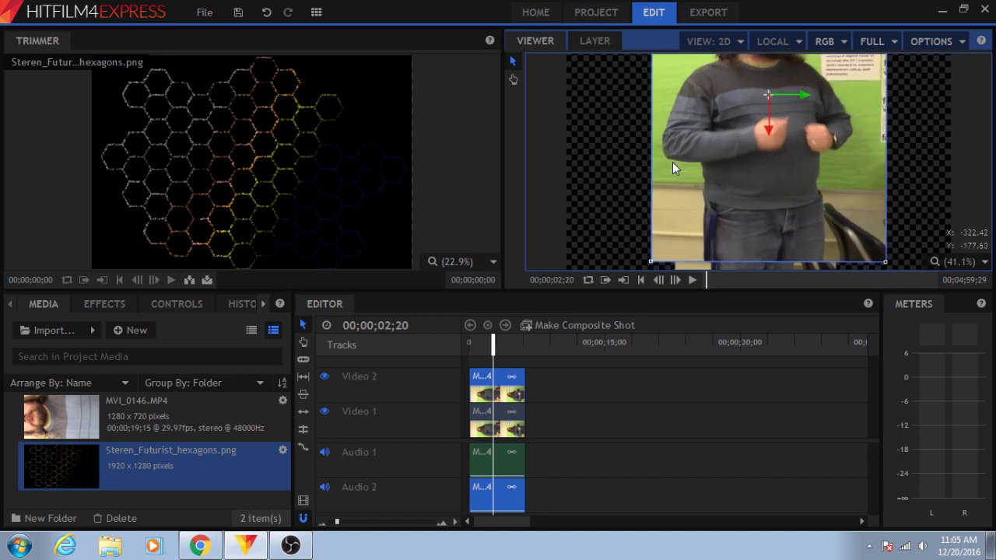
left_click_drag(651, 261, 464, 411)
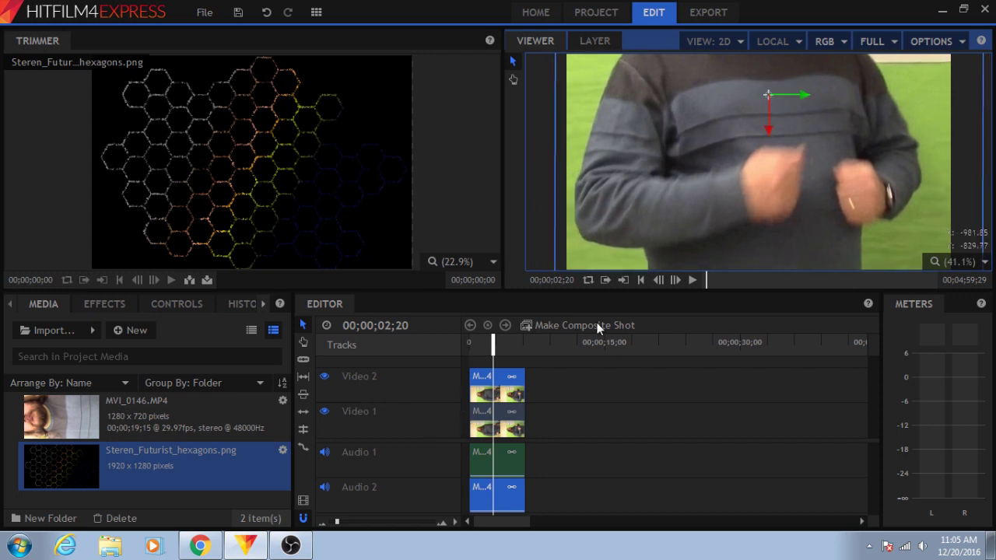
left_click_drag(752, 69, 749, 123)
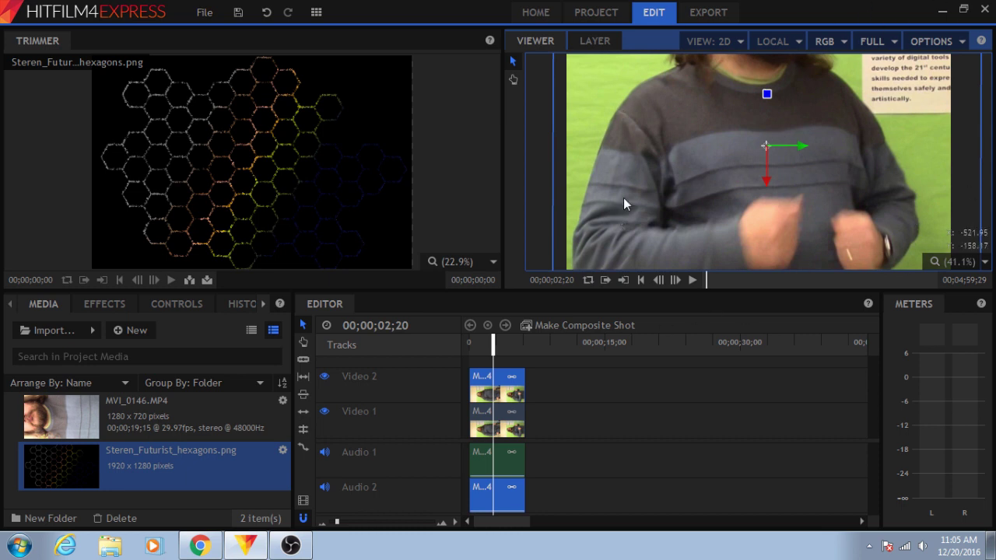
left_click_drag(623, 198, 677, 154)
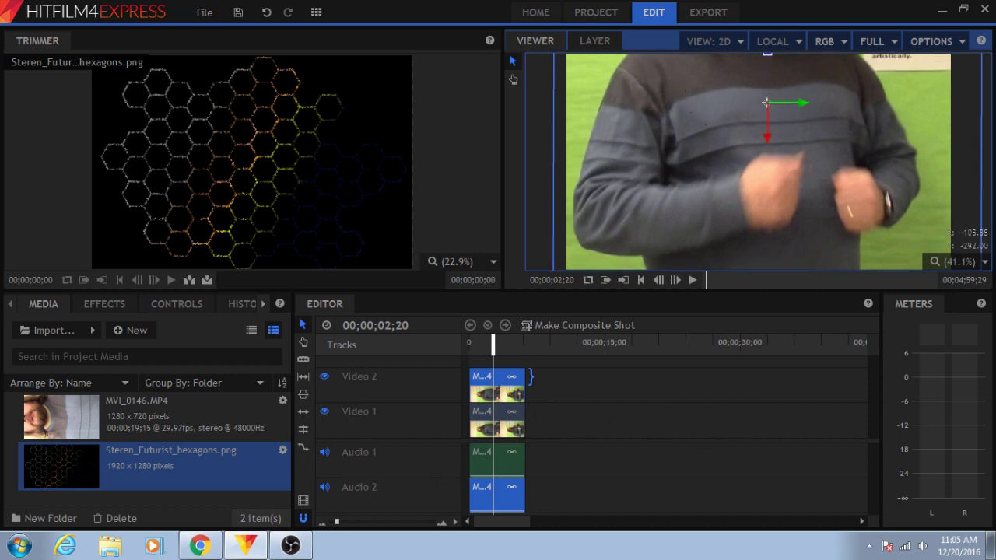
- Swap the clips so the enlarged copy sits on Video 1 at 0, beneath the original
left_click_drag(486, 381, 584, 427)
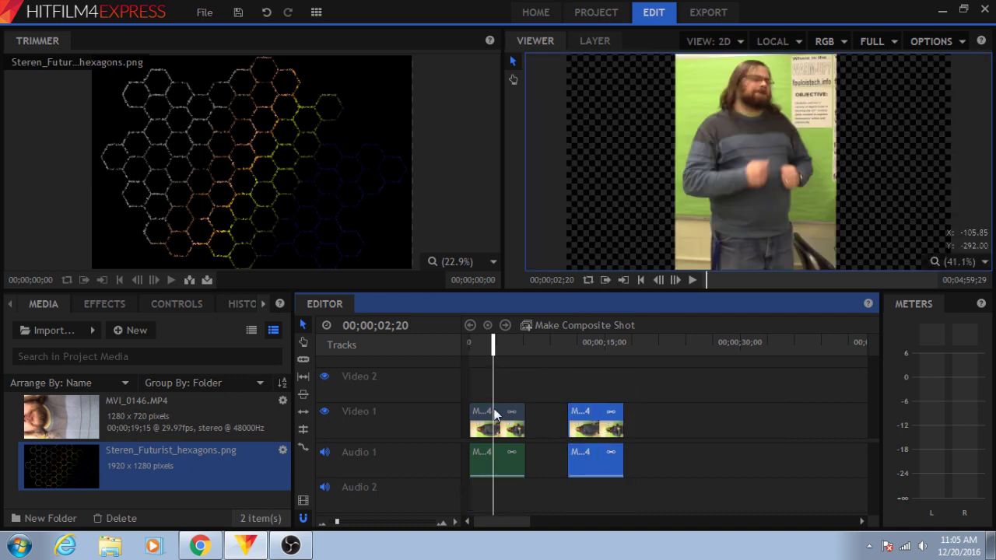
left_click_drag(496, 415, 498, 380)
left_click_drag(585, 410, 479, 416)
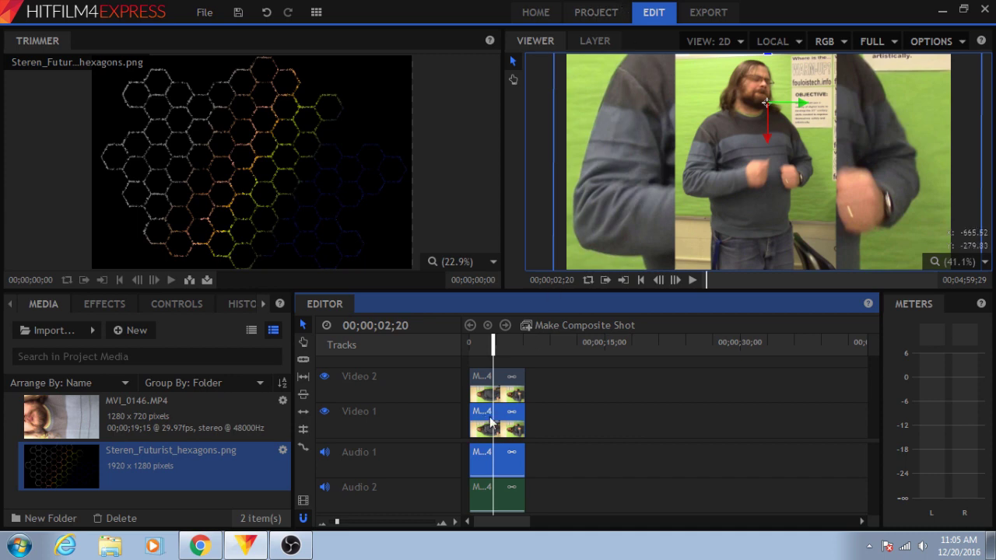
- Apply Blur to the enlarged Video 1 copy and raise its Radius to 20.48px
left_click(104, 300)
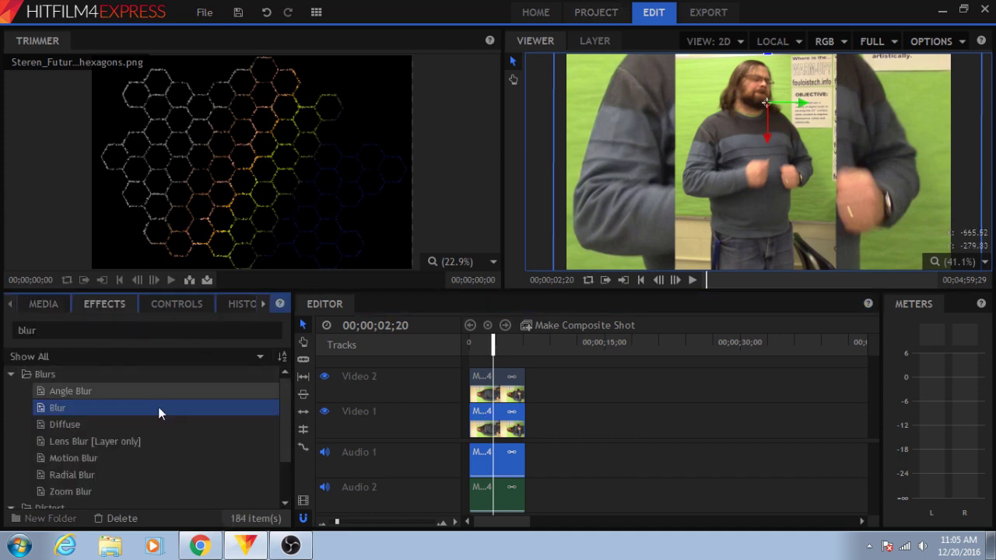
left_click_drag(42, 406, 483, 417)
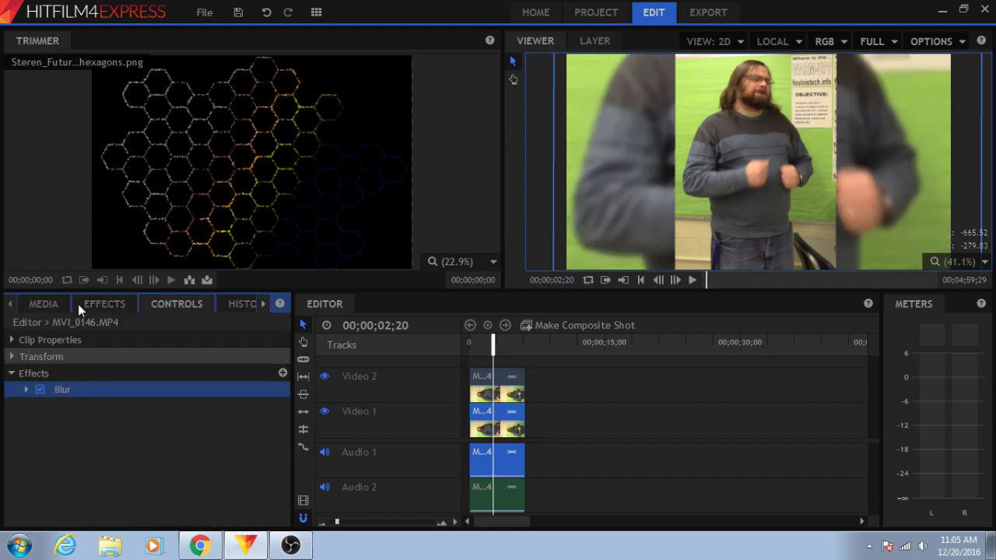
left_click(29, 391)
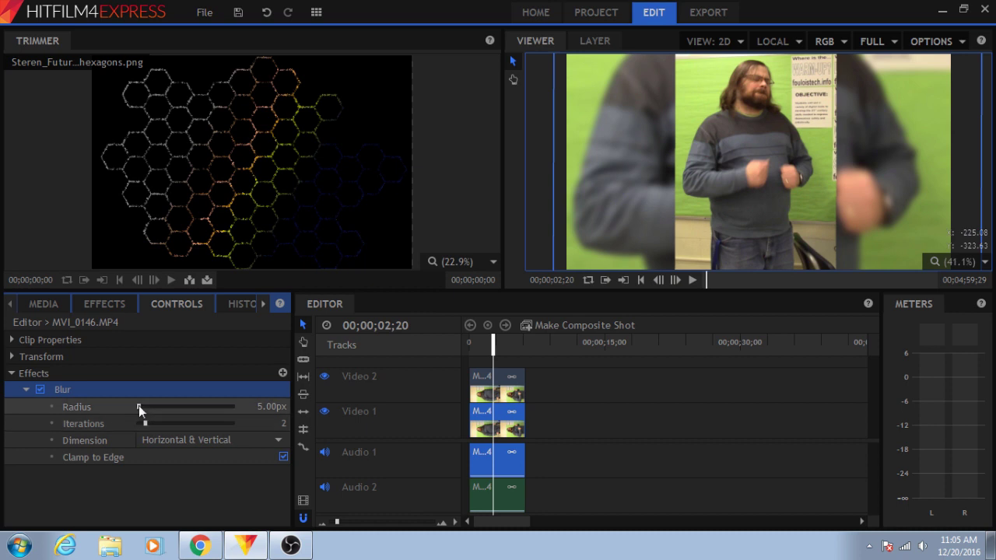
mouse_move(139, 406)
left_mouse_down()
mouse_move(168, 407)
mouse_move(138, 408)
left_mouse_up()
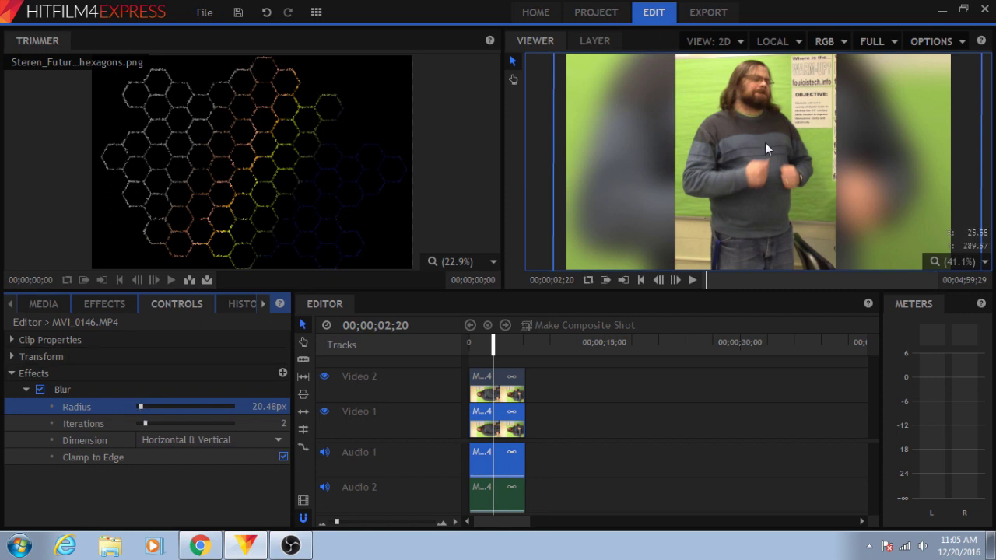
mouse_move(492, 343)
left_mouse_down()
mouse_move(453, 344)
mouse_move(501, 332)
left_mouse_up()
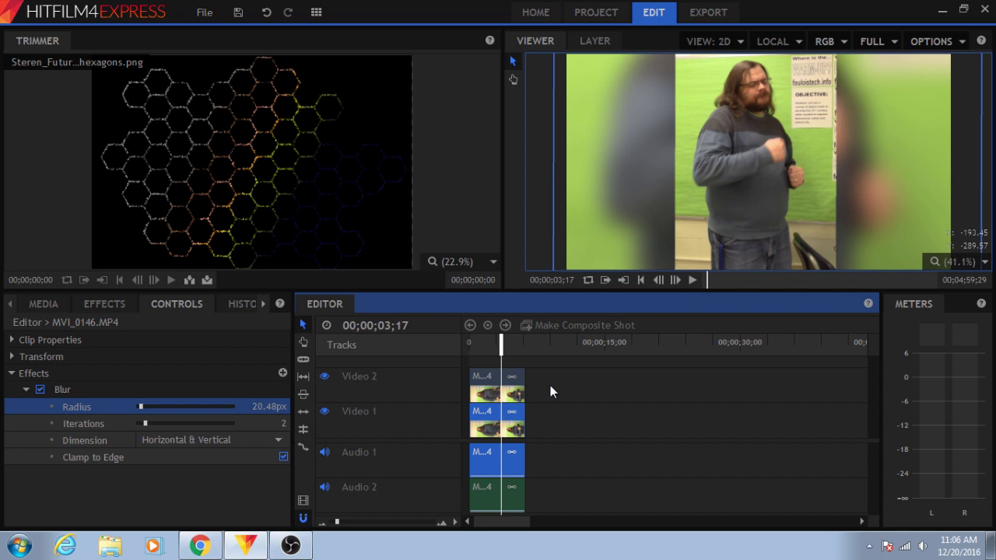
left_click_drag(502, 344, 465, 353)
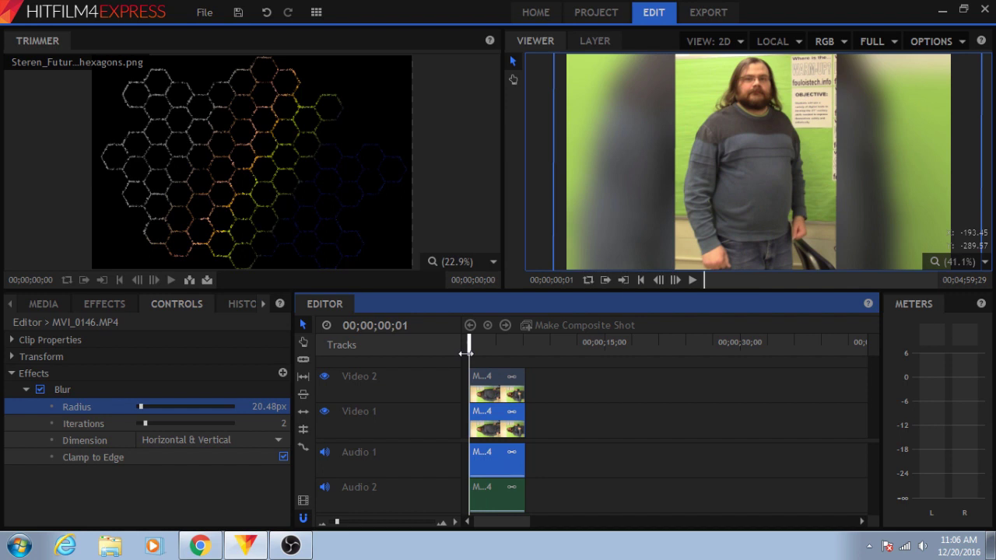